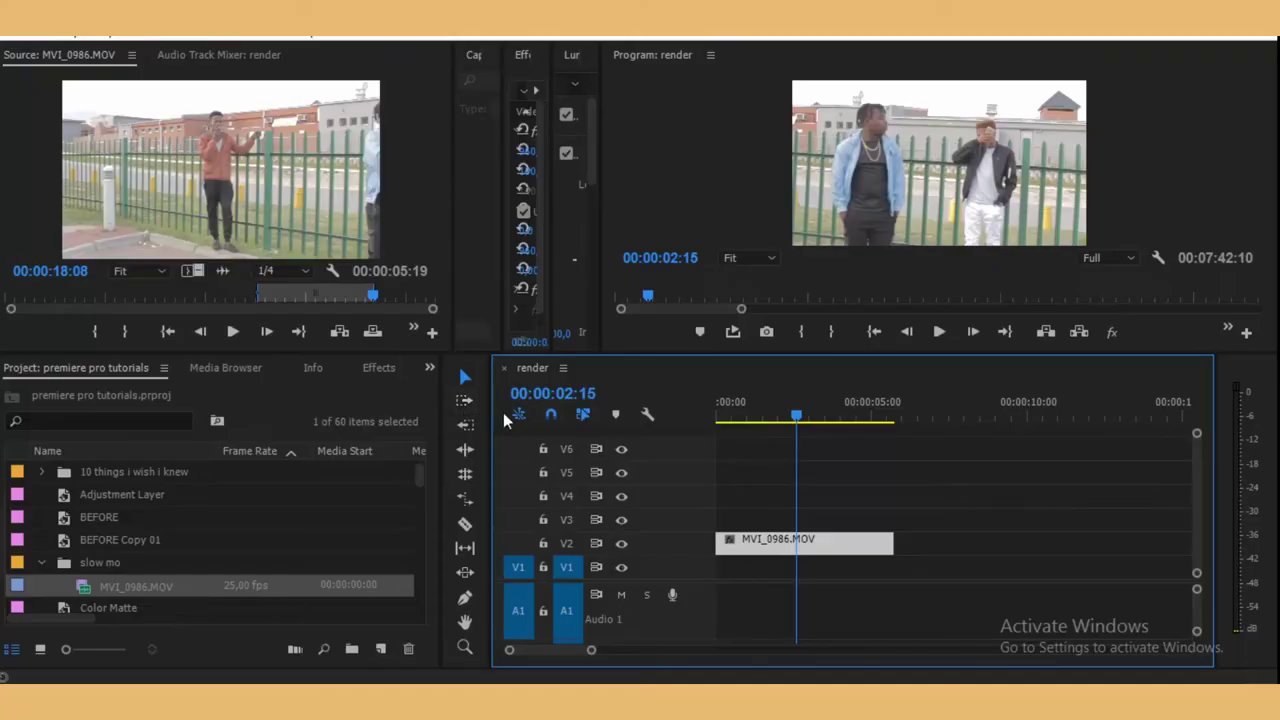
Check the clip's frame rate in the expanded project list and scrub through its opening seconds.
left_click_drag(798, 414, 707, 411)
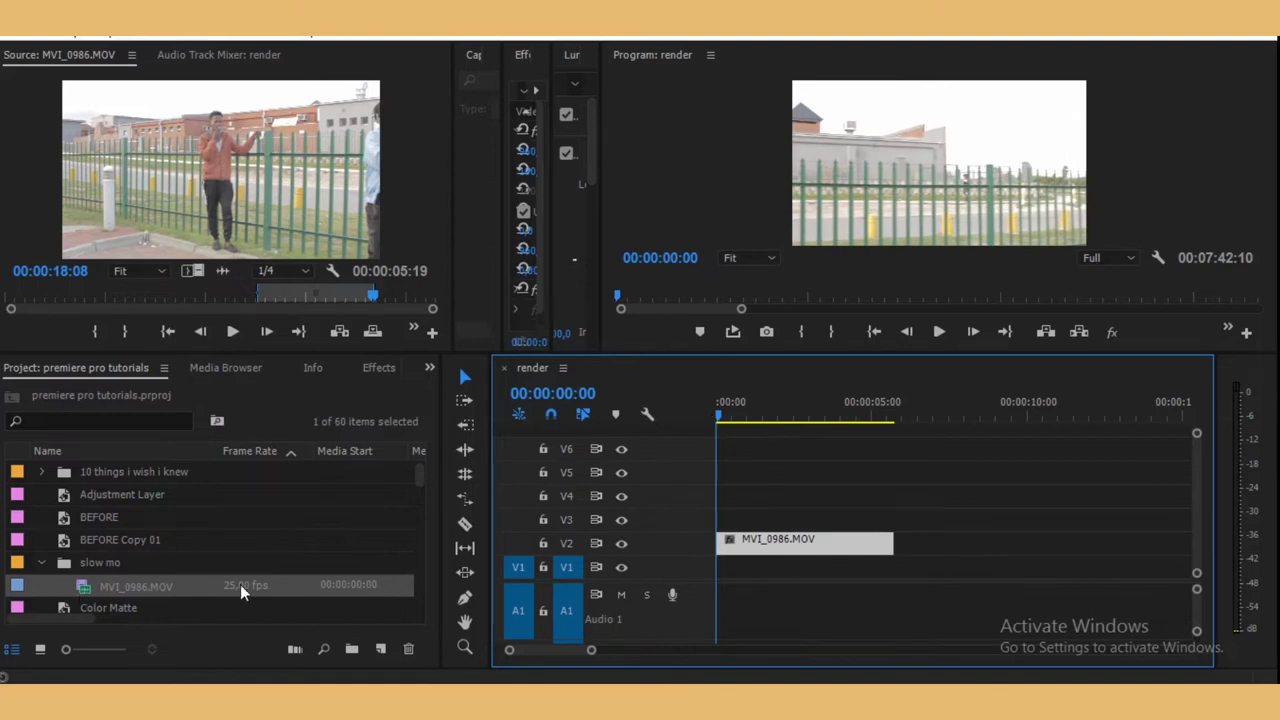
key("grave")
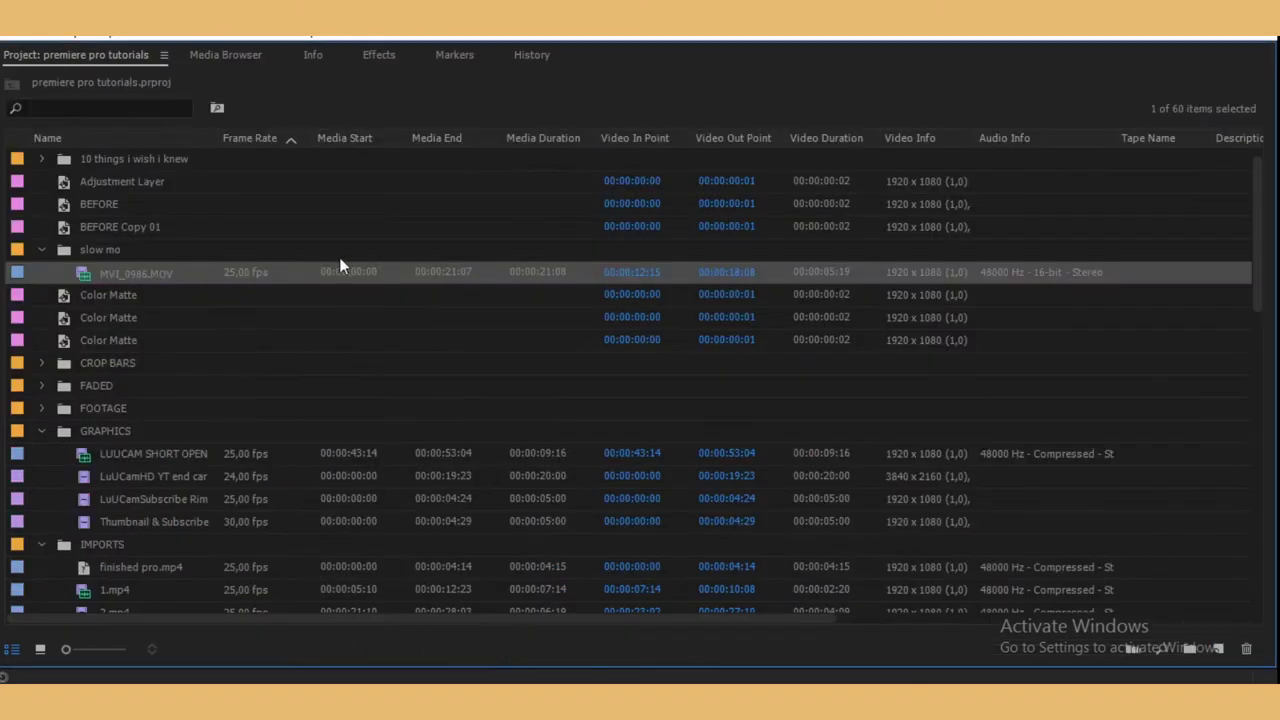
key("grave")
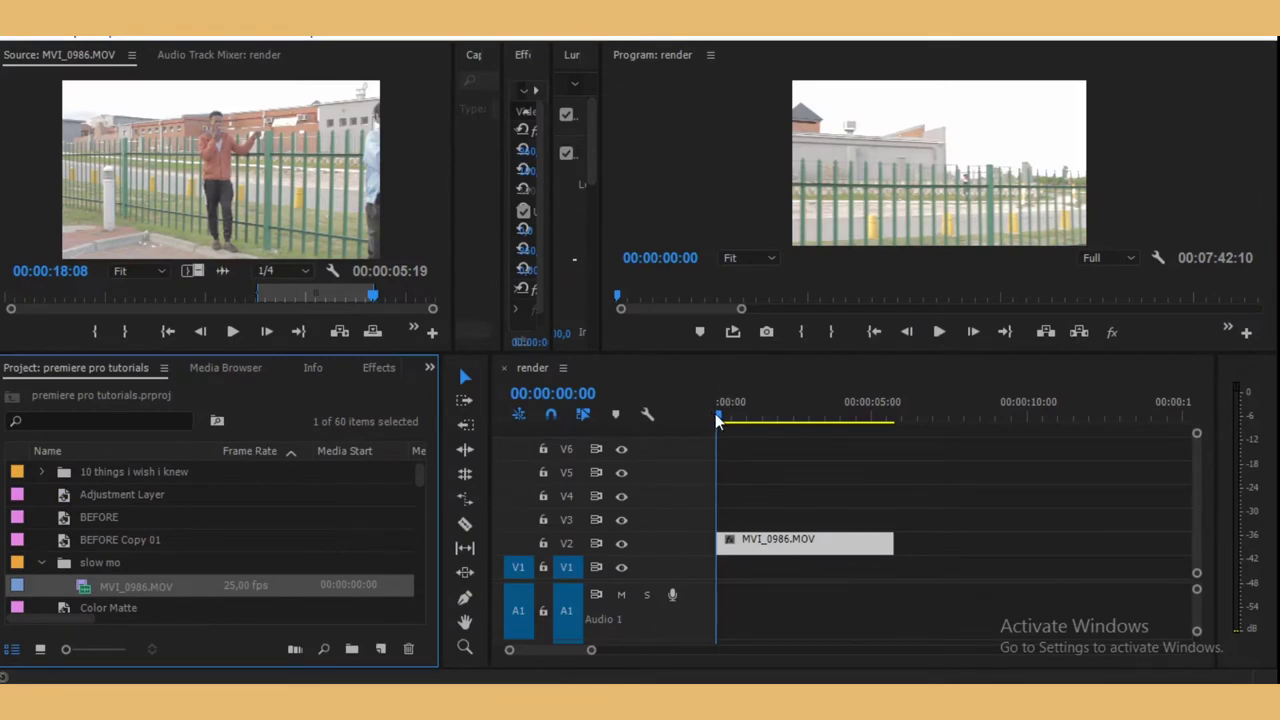
left_click_drag(718, 421, 863, 430)
key("Home")
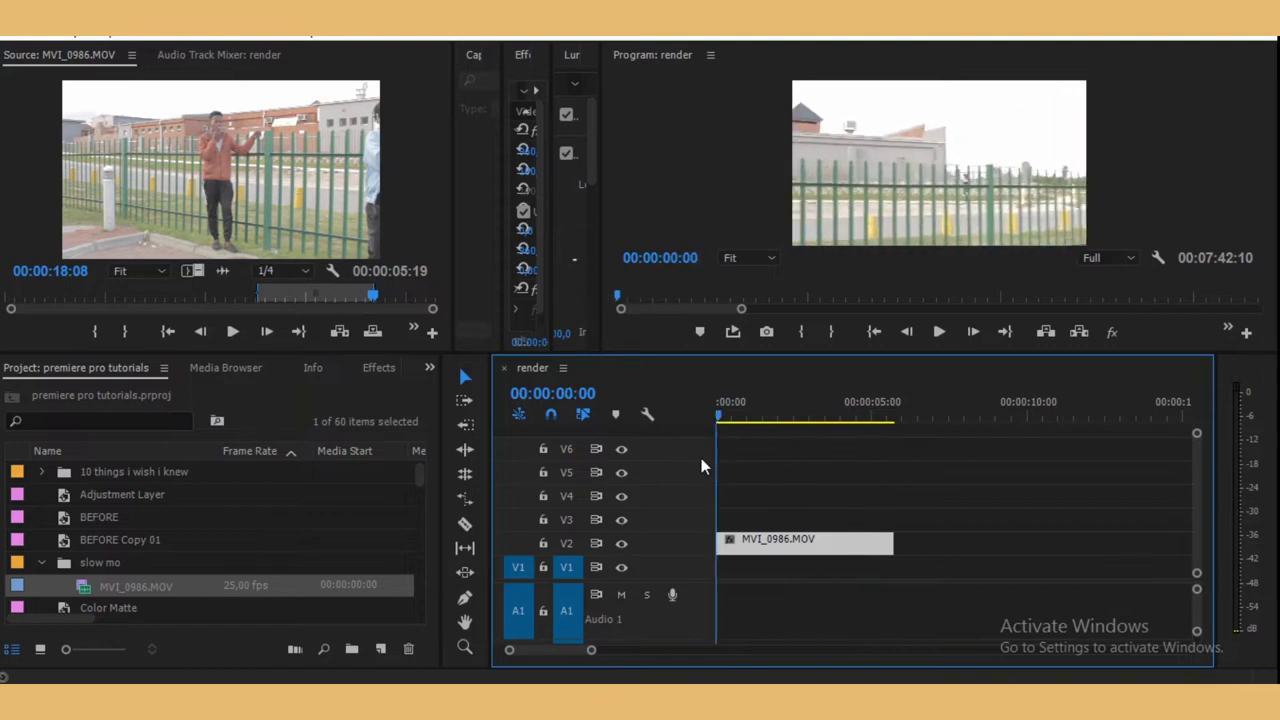
Play the sequence from the start at normal speed, stopping at 00:00:02:10.
left_click(939, 332)
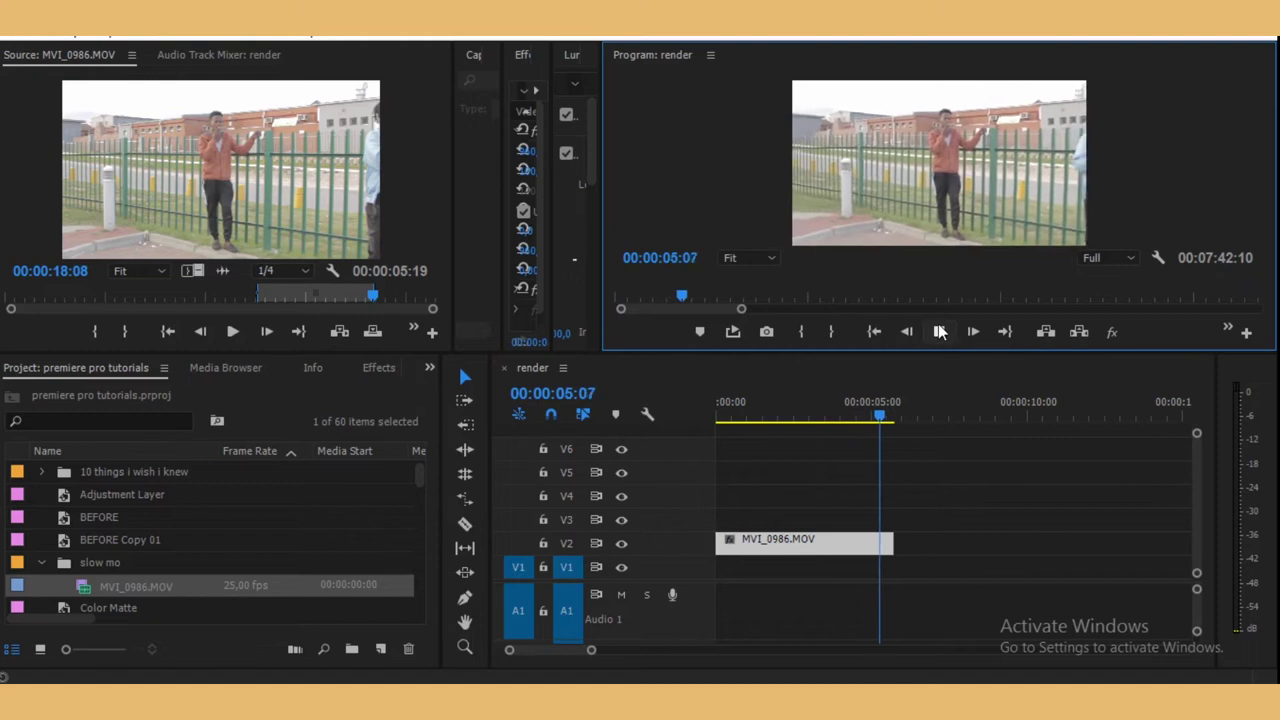
left_click(898, 427)
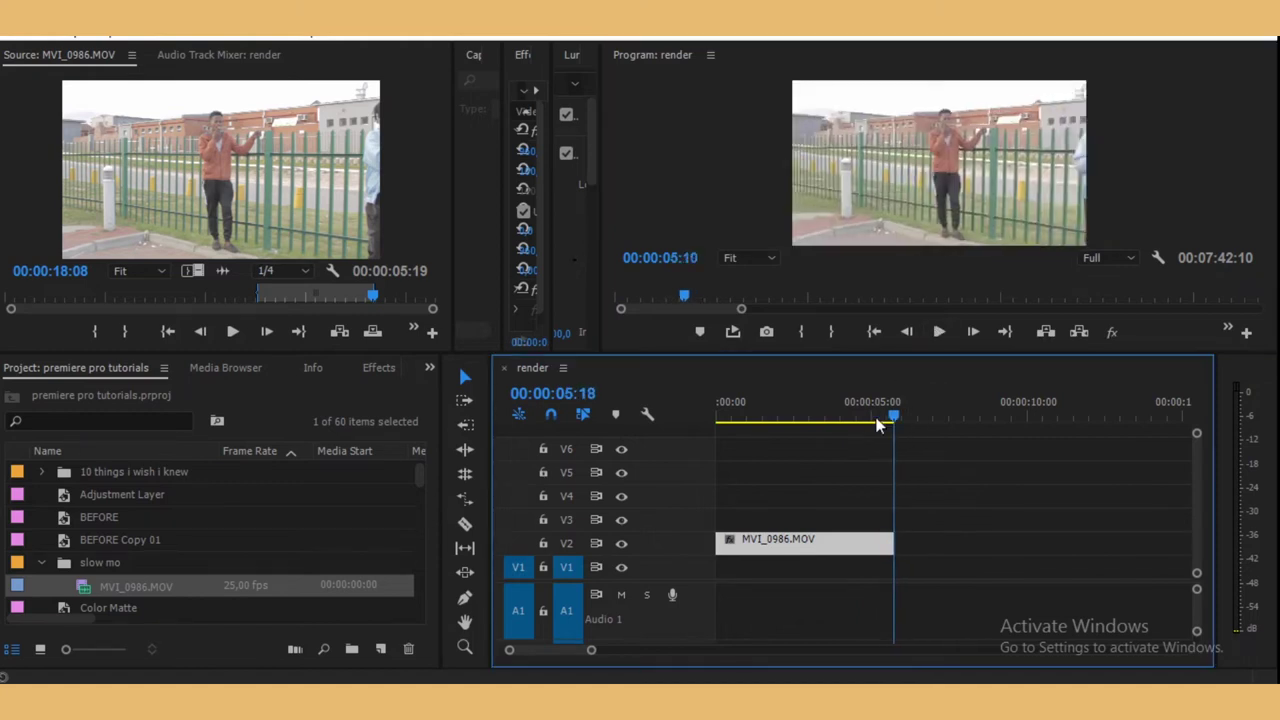
key("Home")
left_click(936, 334)
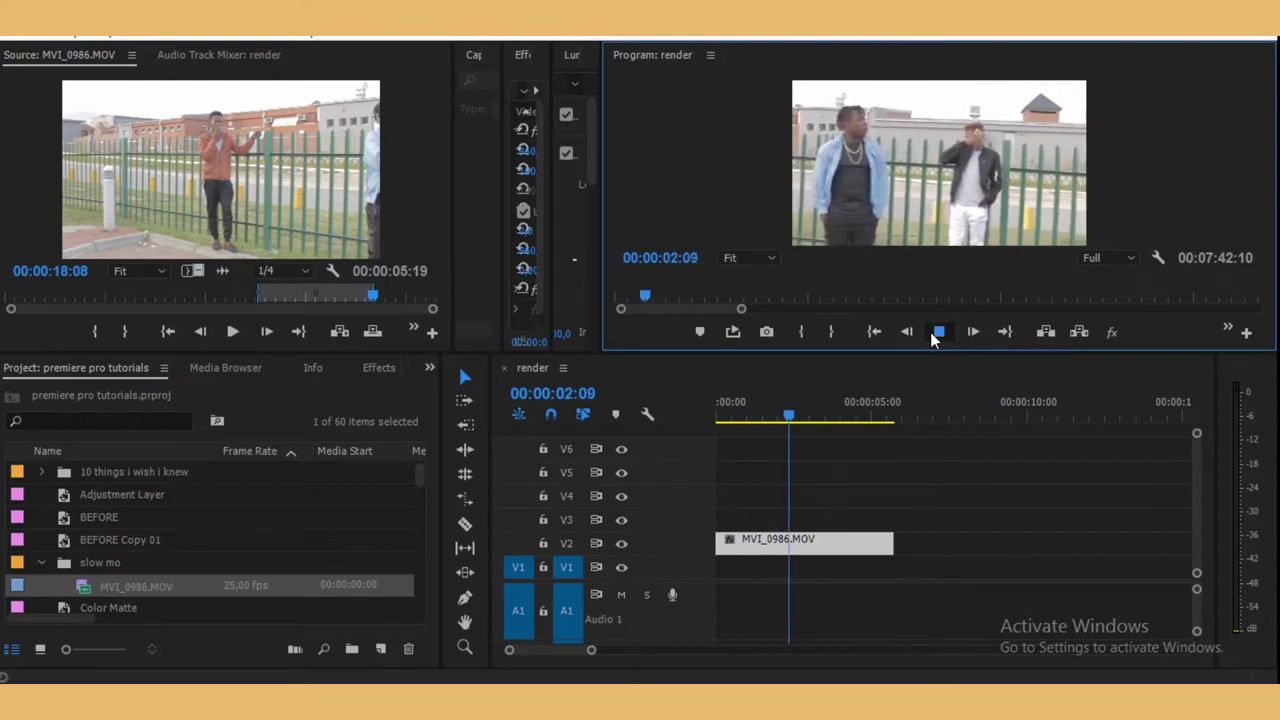
left_click(938, 332)
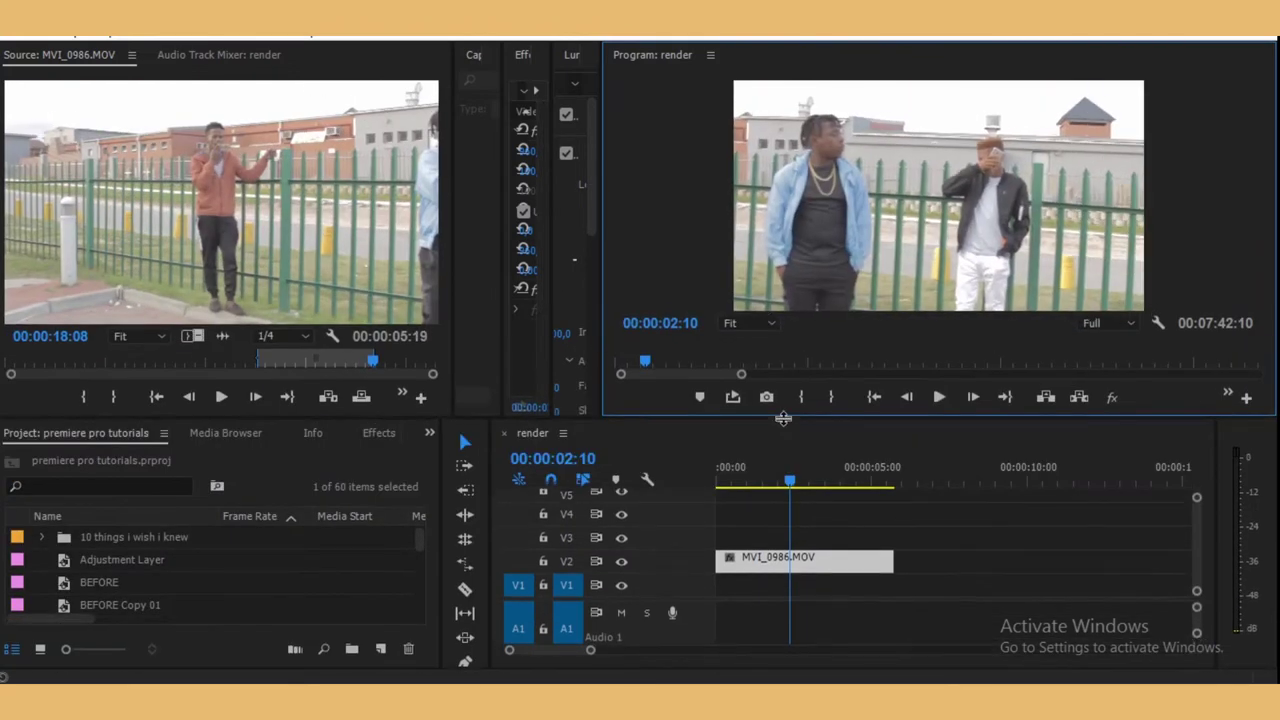
Change MVI_0986.MOV to 50% speed through Speed/Duration.
left_click(762, 565)
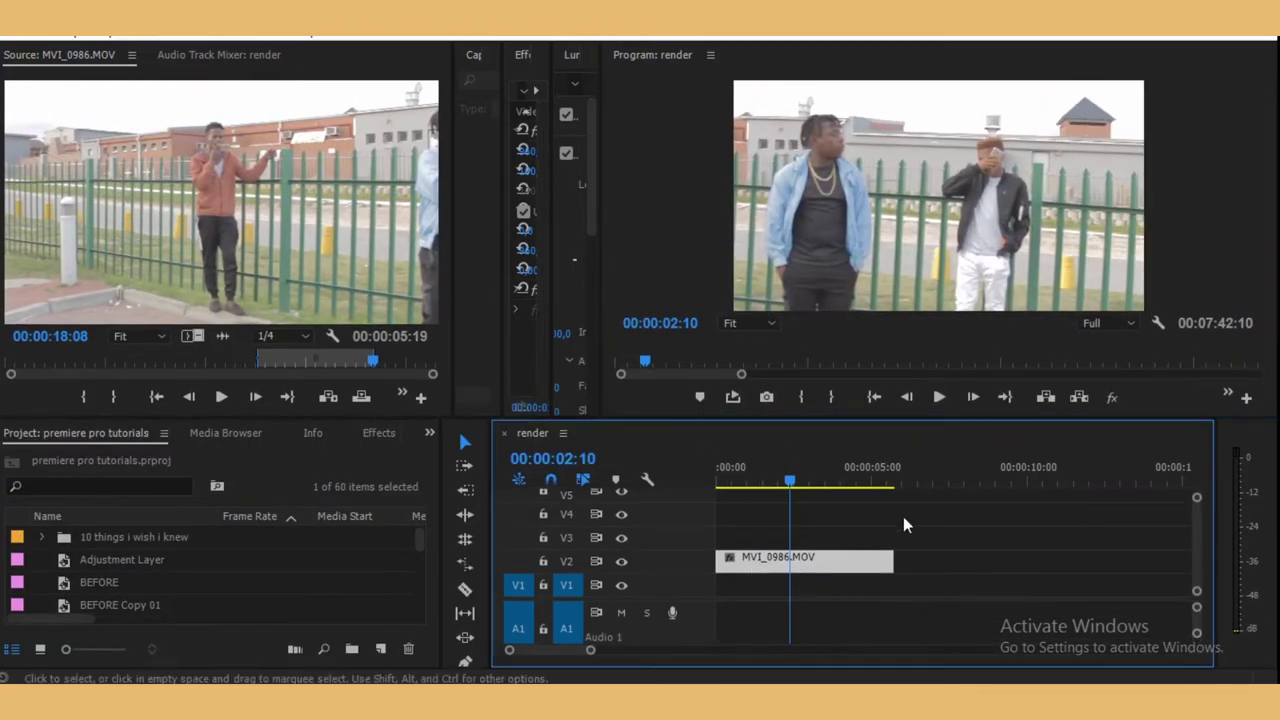
right_click(812, 572)
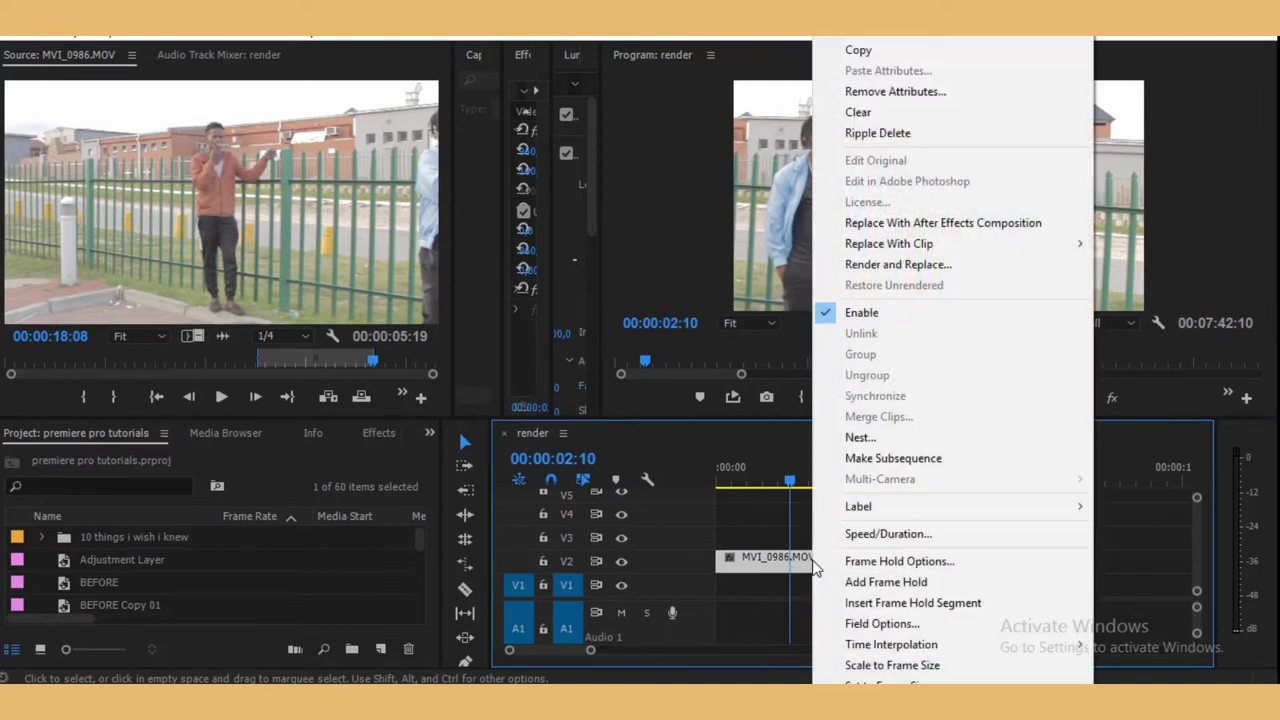
left_click(900, 534)
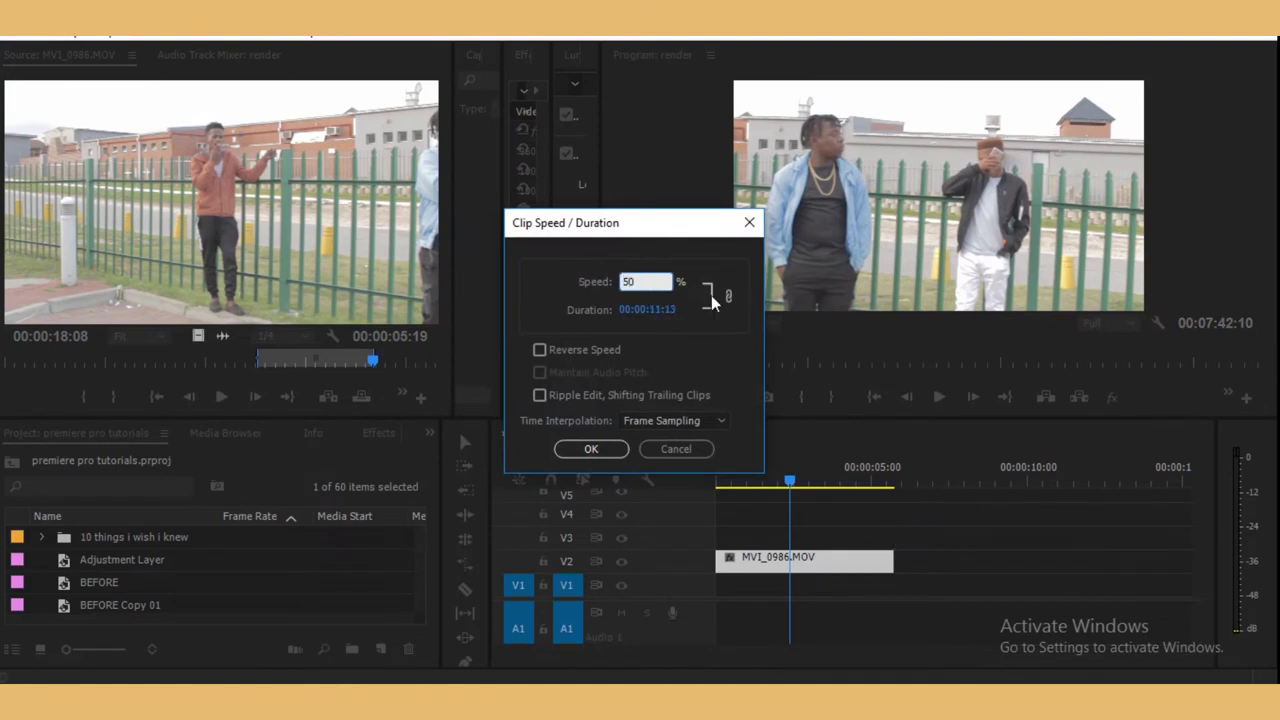
left_click(600, 450)
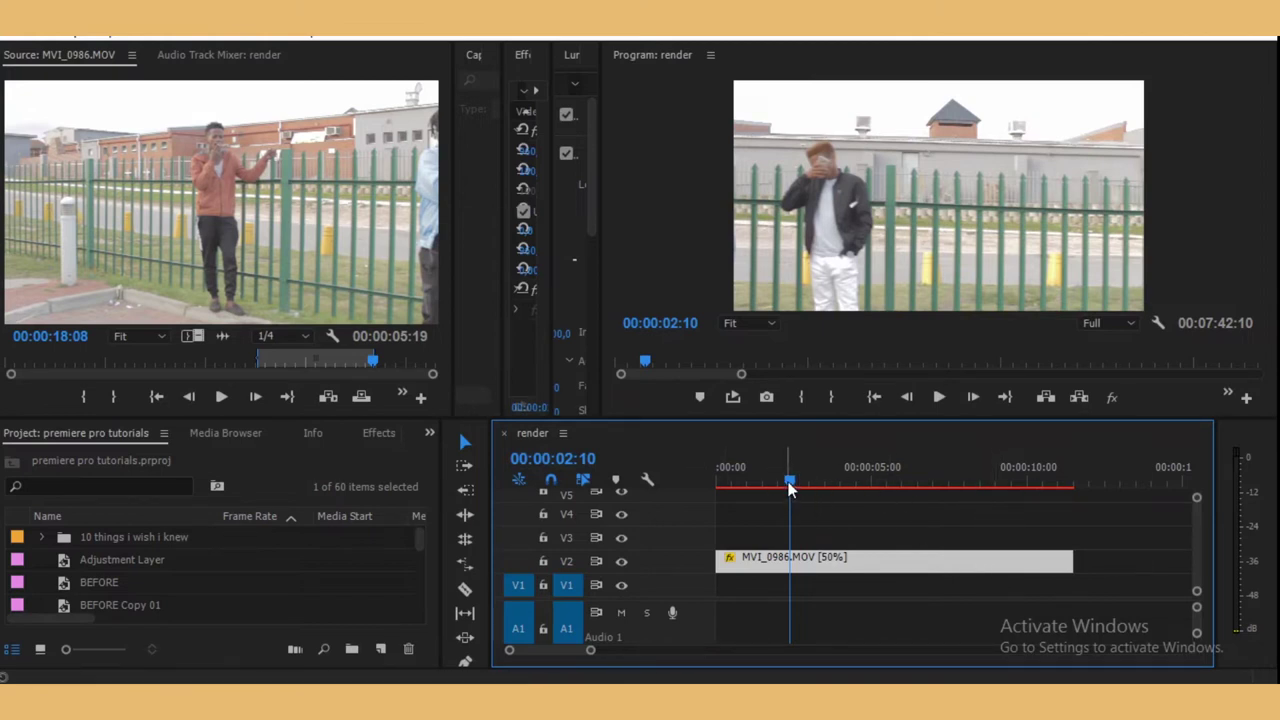
left_click_drag(790, 487, 651, 480)
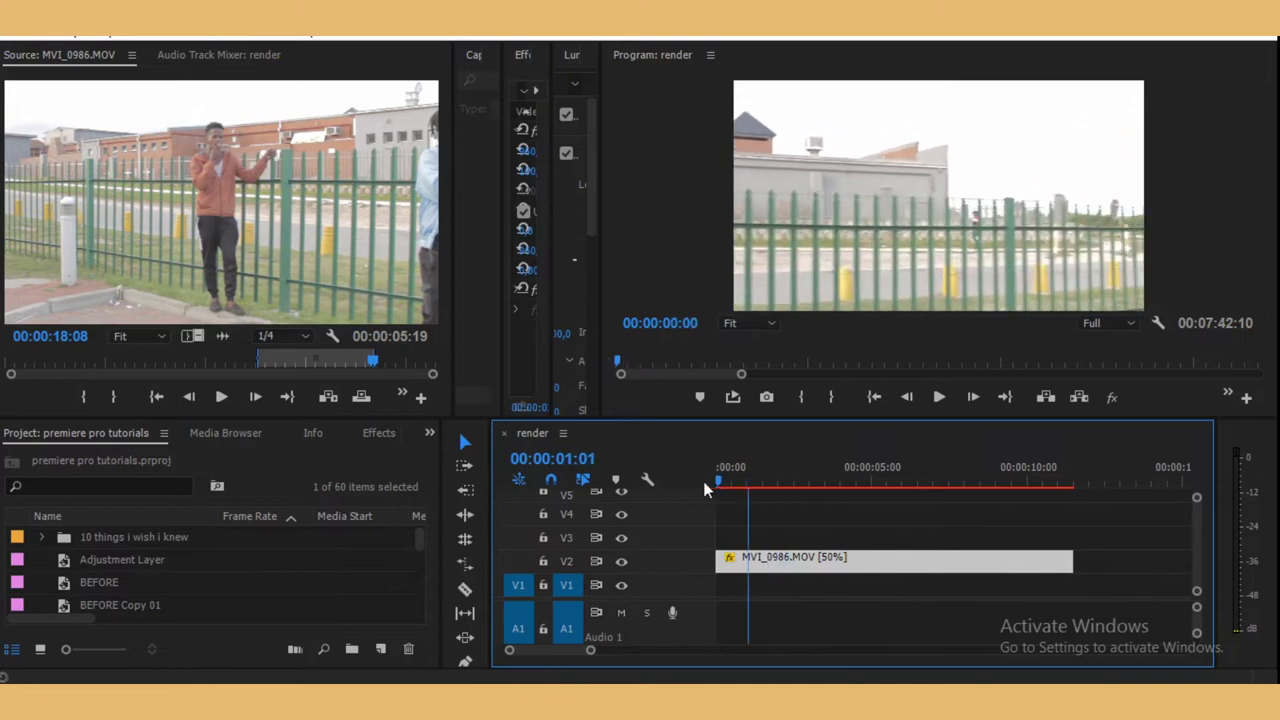
left_click(938, 398)
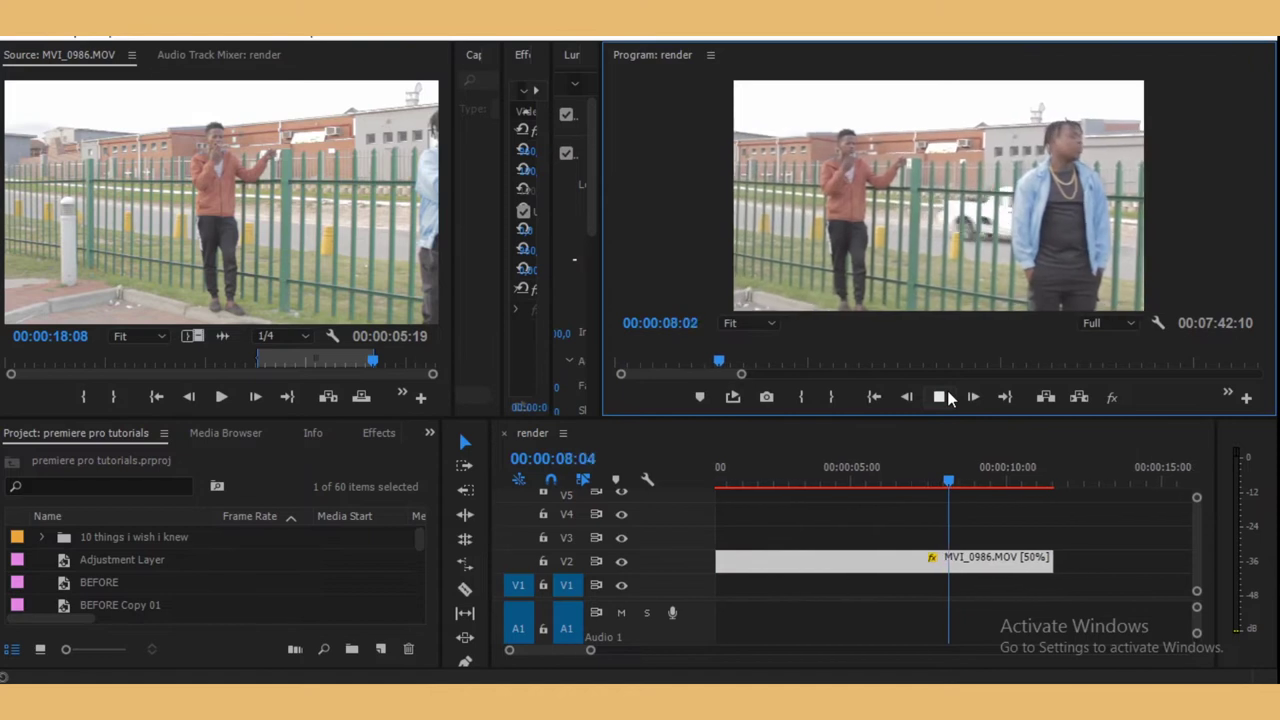
left_click(948, 394)
left_click_drag(950, 484, 866, 484)
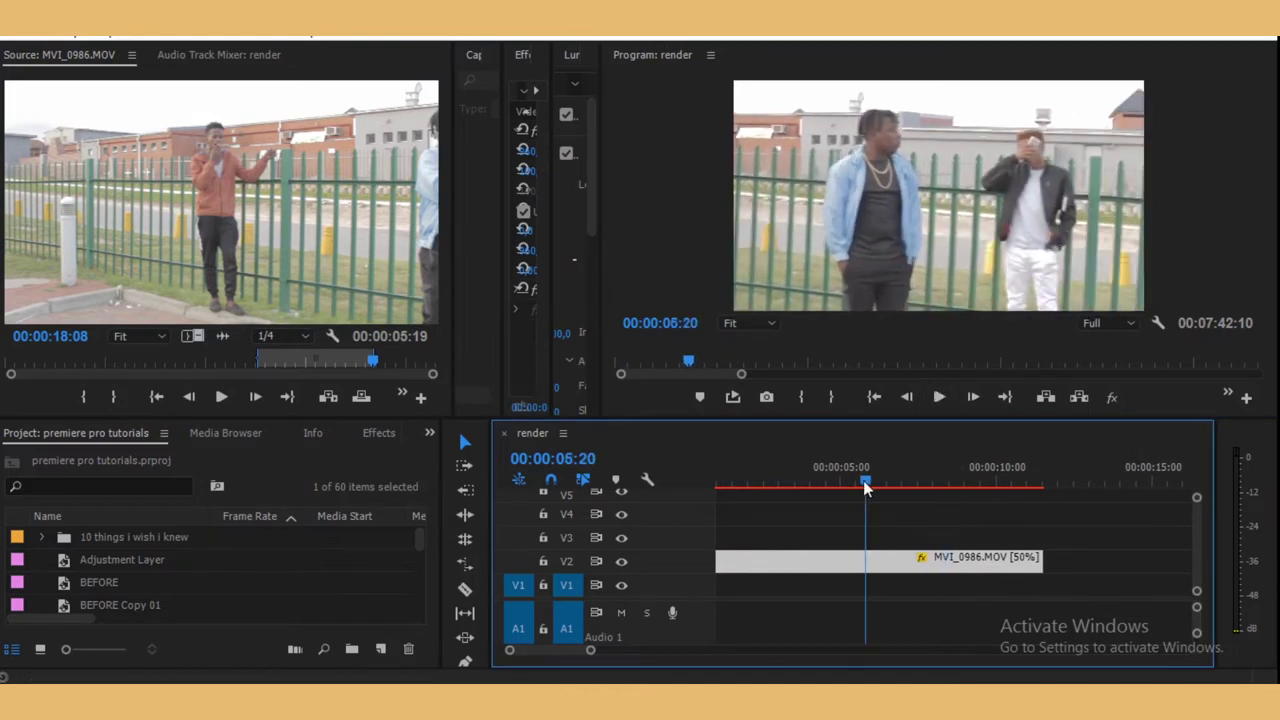
Set MVI_0986.MOV's Time Interpolation to Optical Flow.
right_click(850, 563)
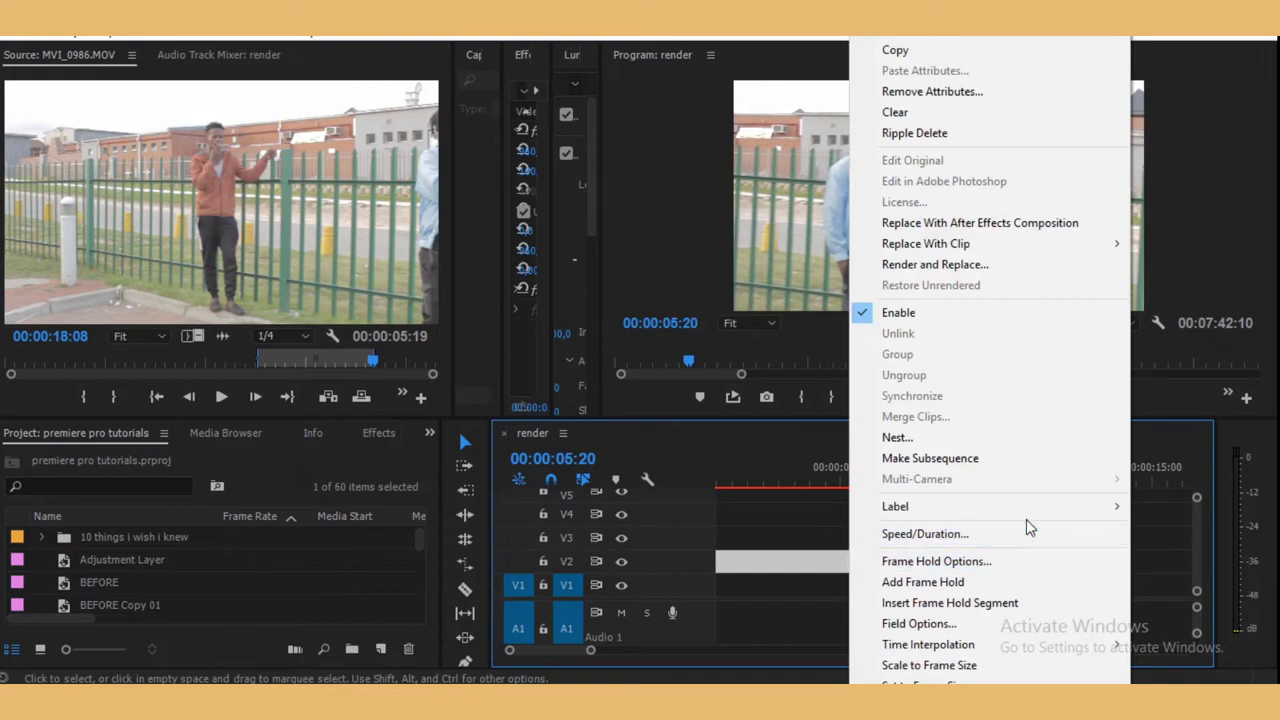
mouse_move(912, 652)
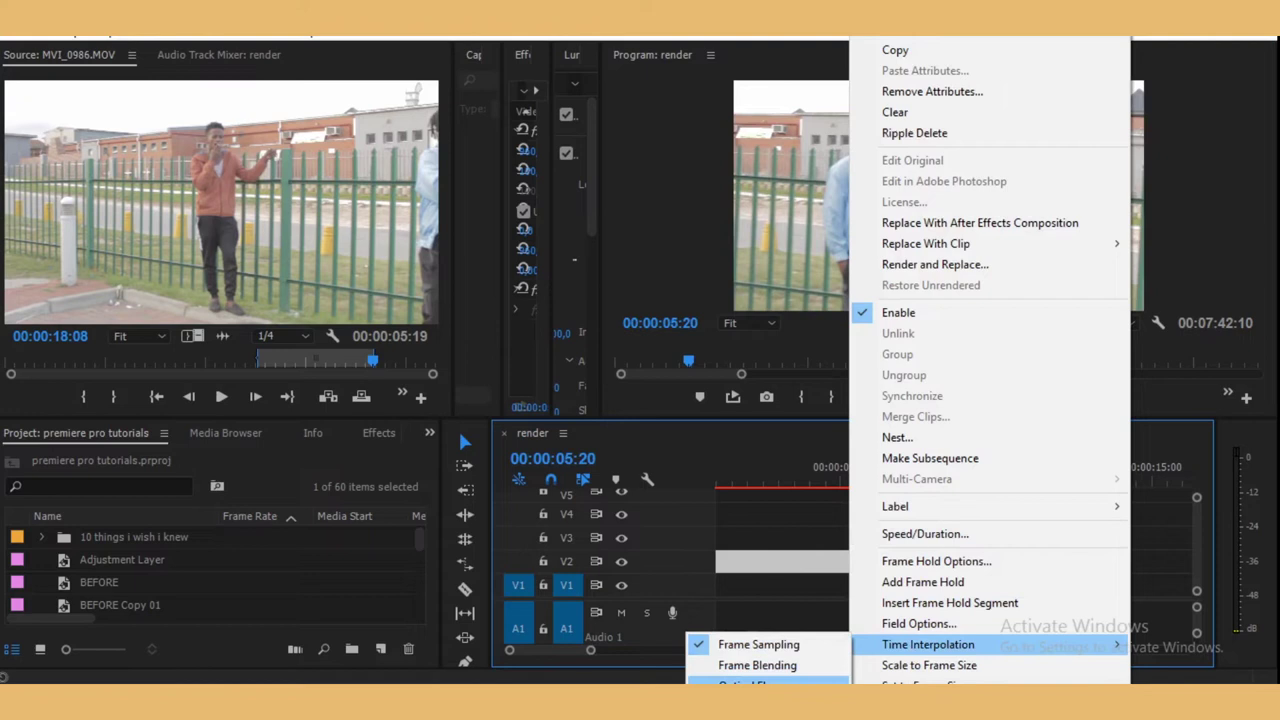
left_click(745, 685)
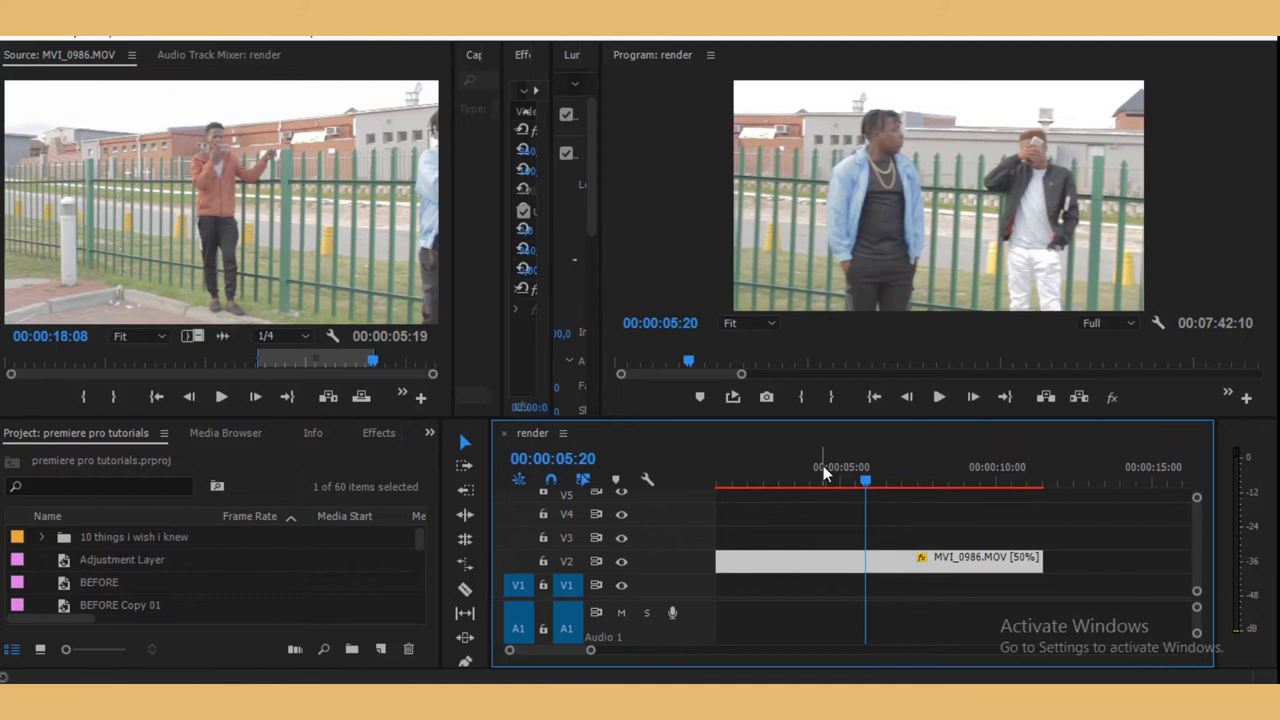
Render previews of the slowed clip, play it through, then return the playhead to 00:00:01:23.
left_click_drag(824, 474, 1076, 518)
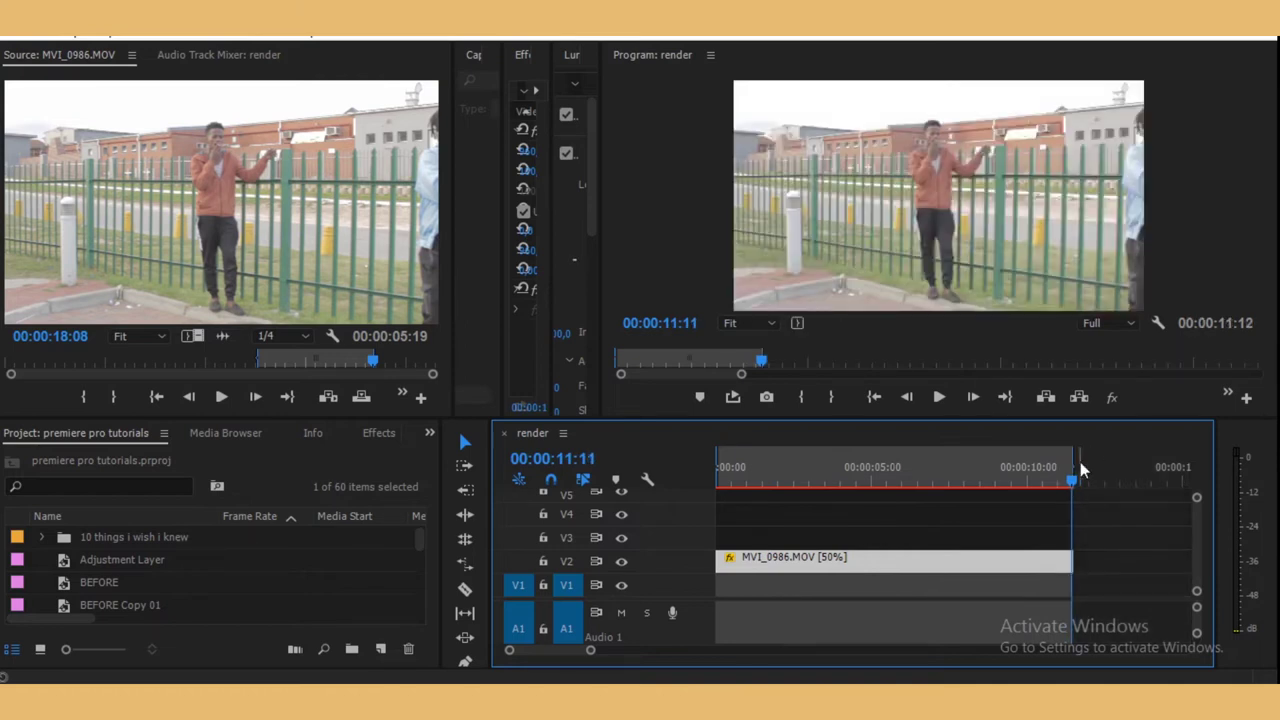
key("Return")
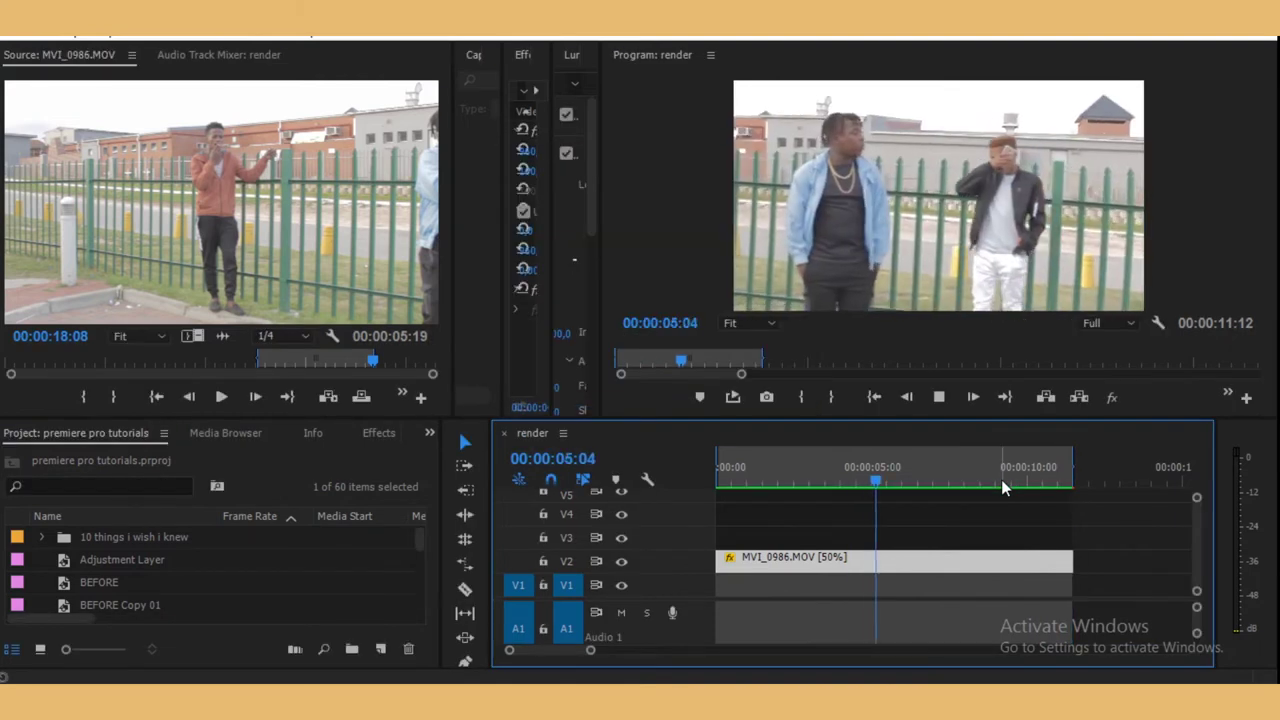
left_click(936, 399)
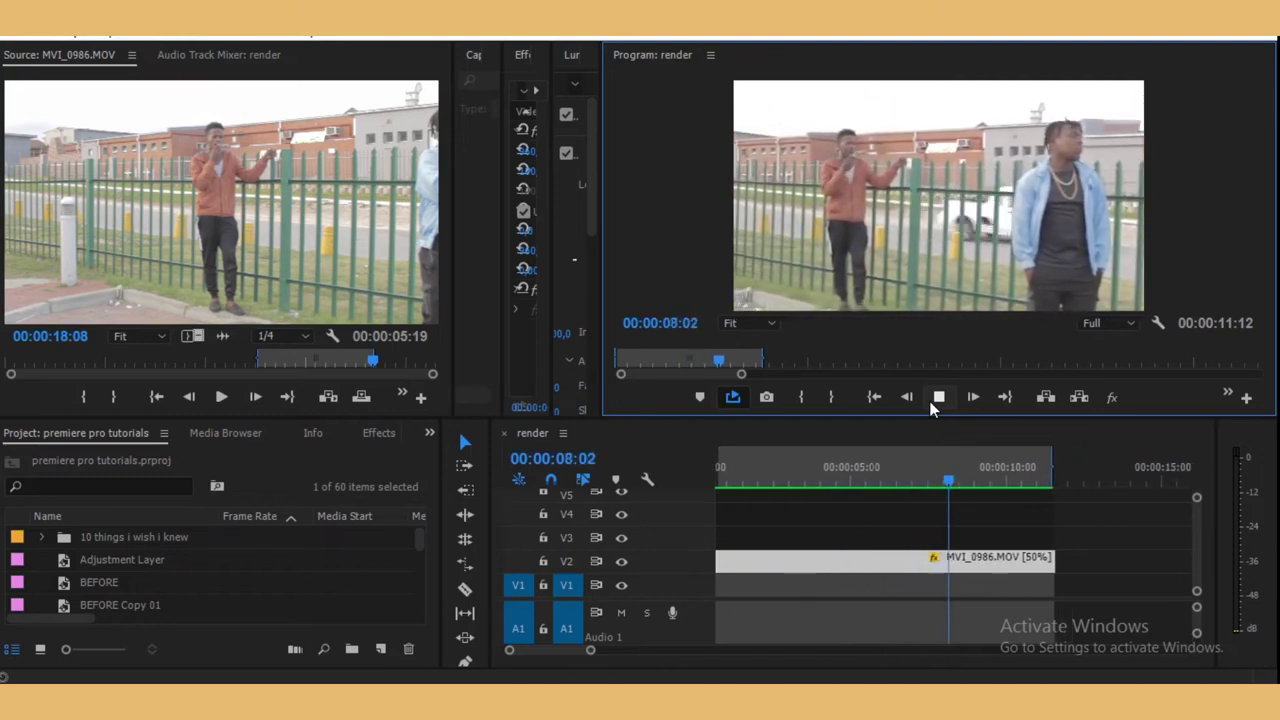
left_click(936, 398)
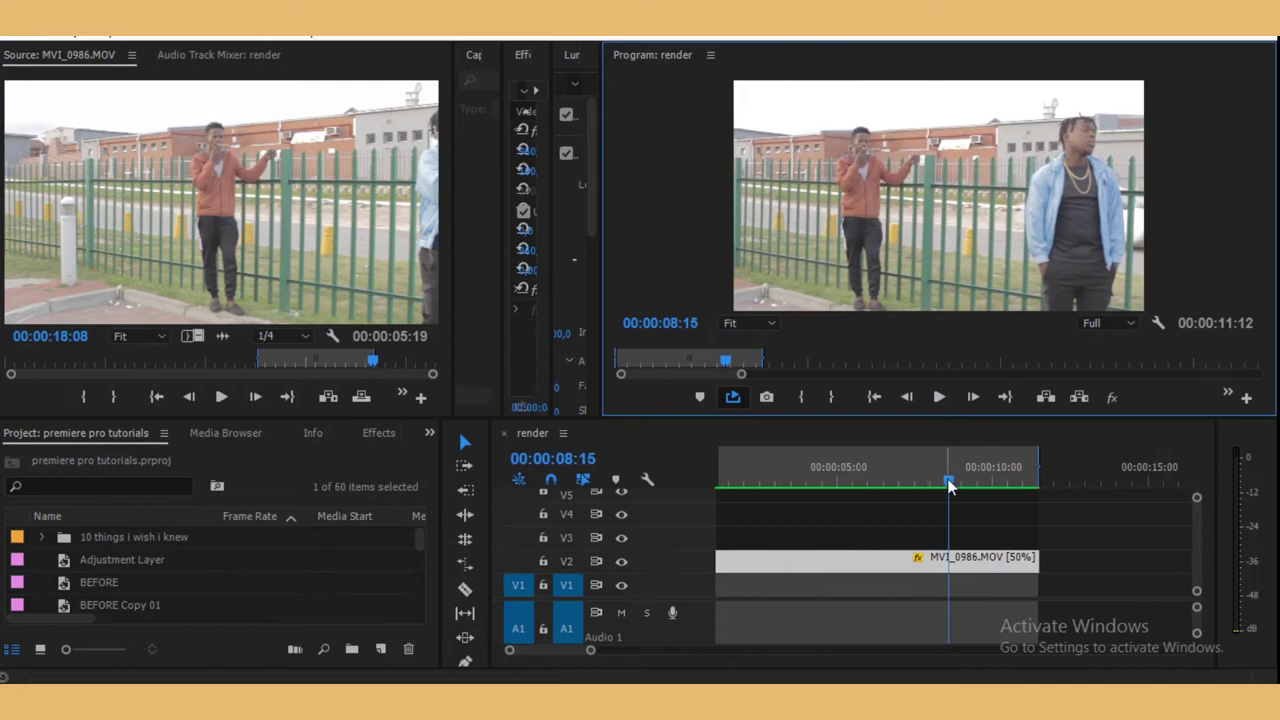
left_click_drag(946, 490, 736, 490)
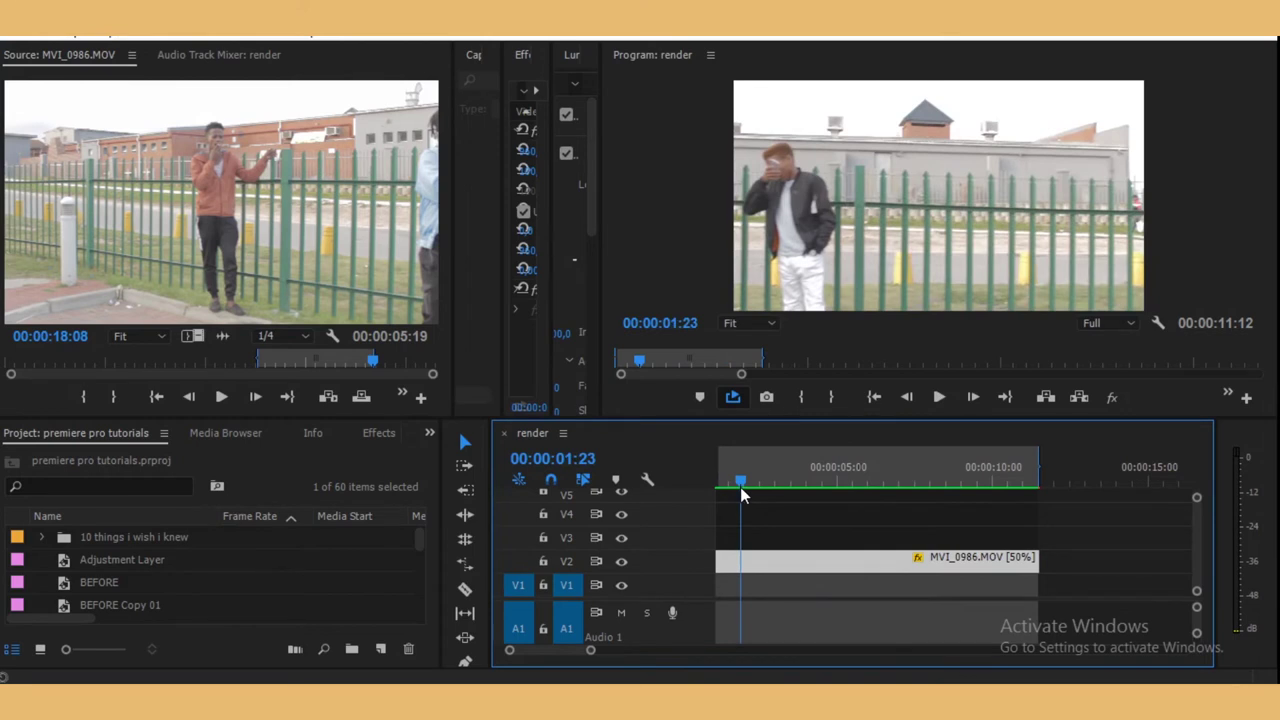
Search the Effects panel for 'warp st' and select Warp Stabilizer under Distort.
left_click(431, 434)
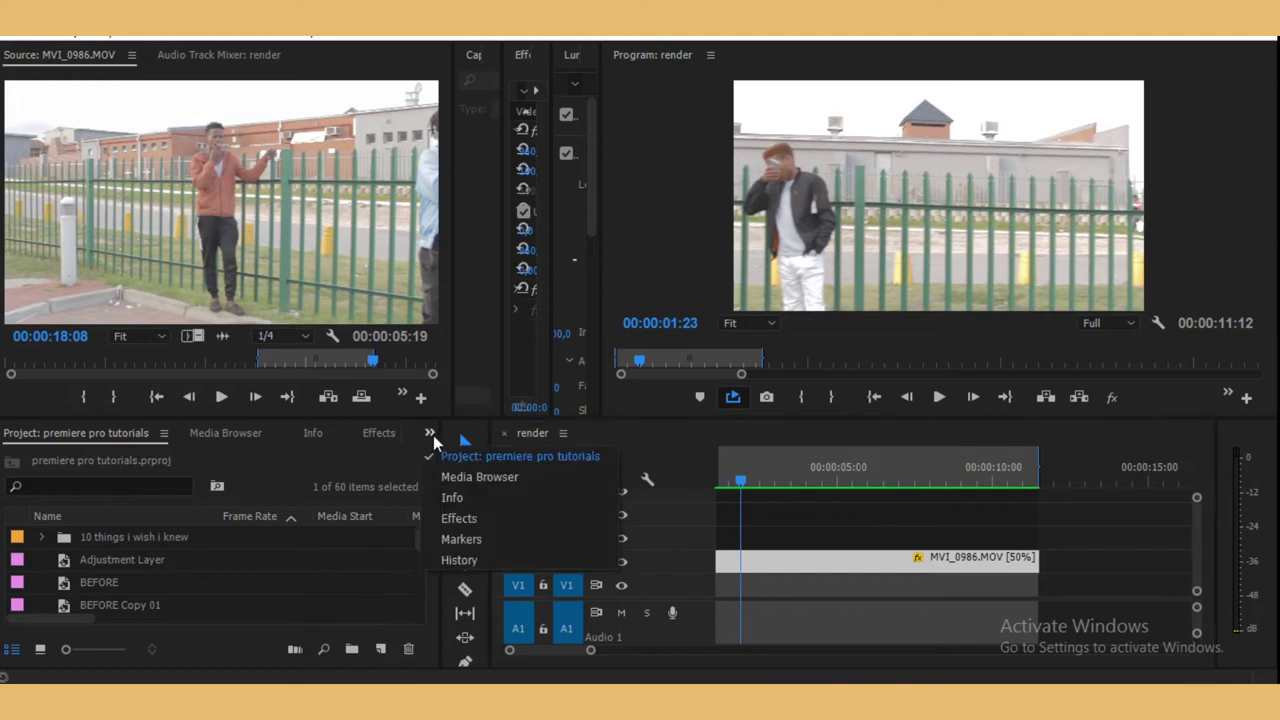
left_click(454, 520)
left_click(76, 460)
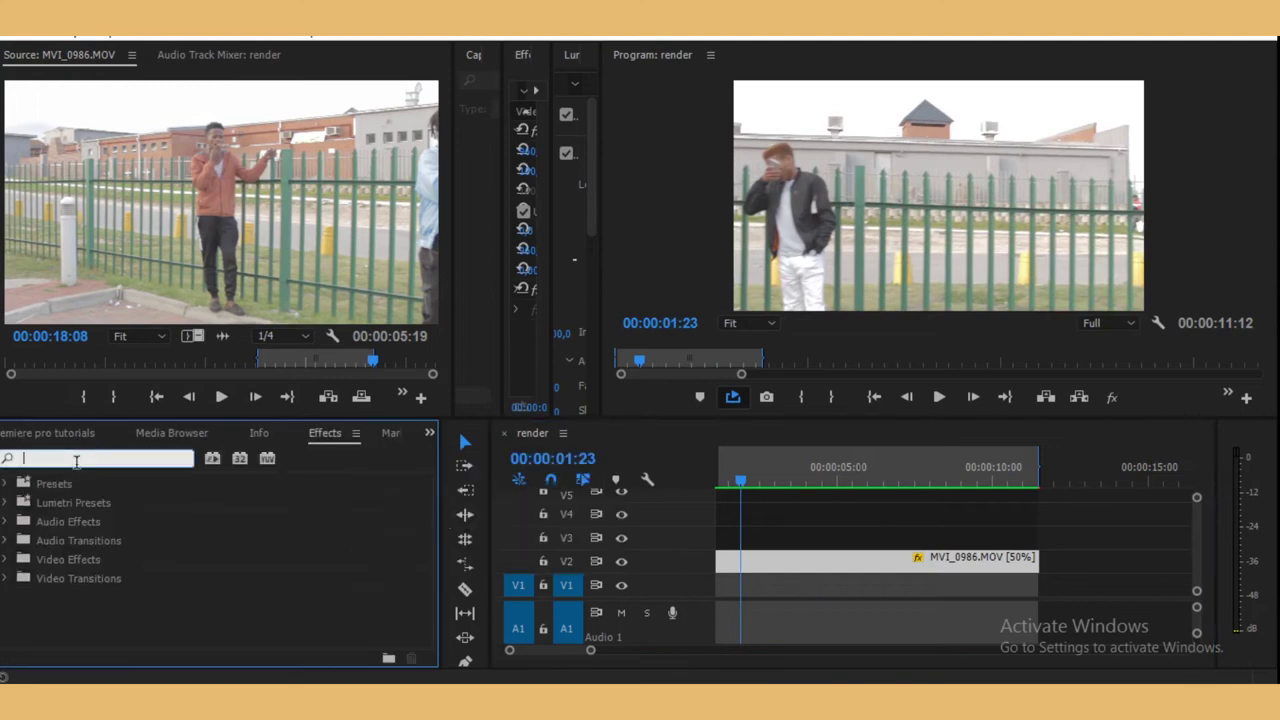
type("warp")
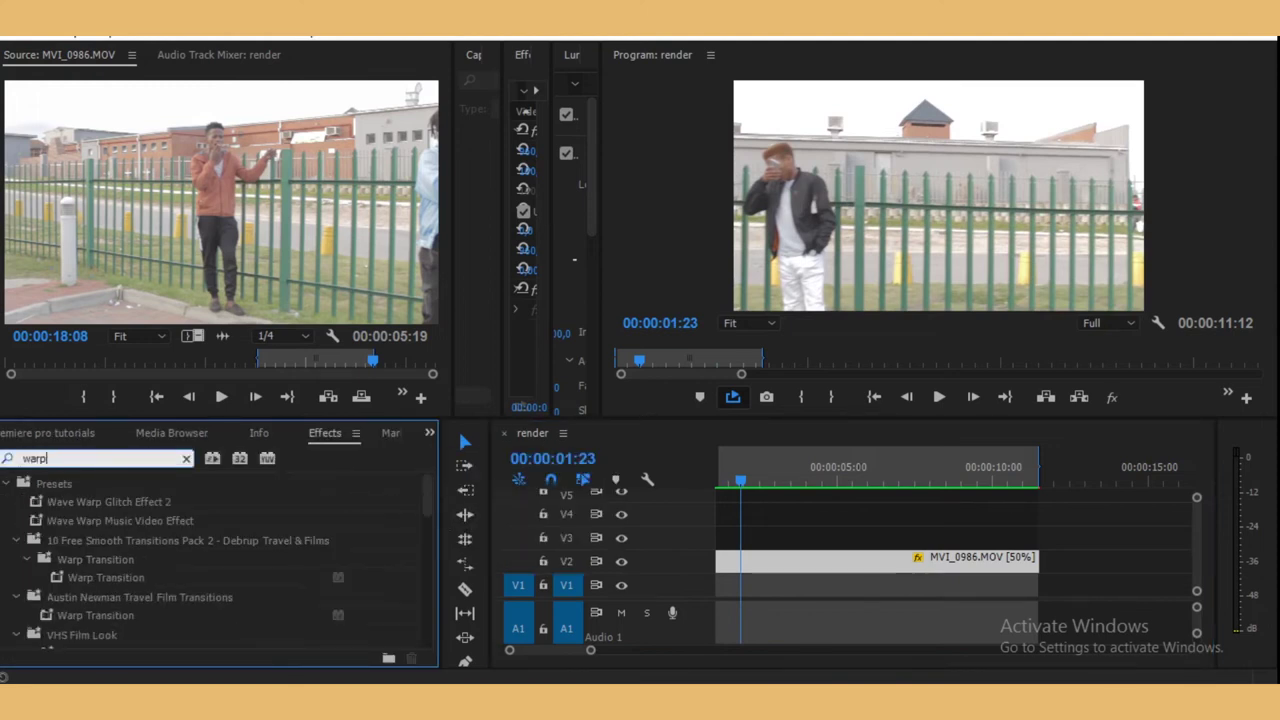
type(" st")
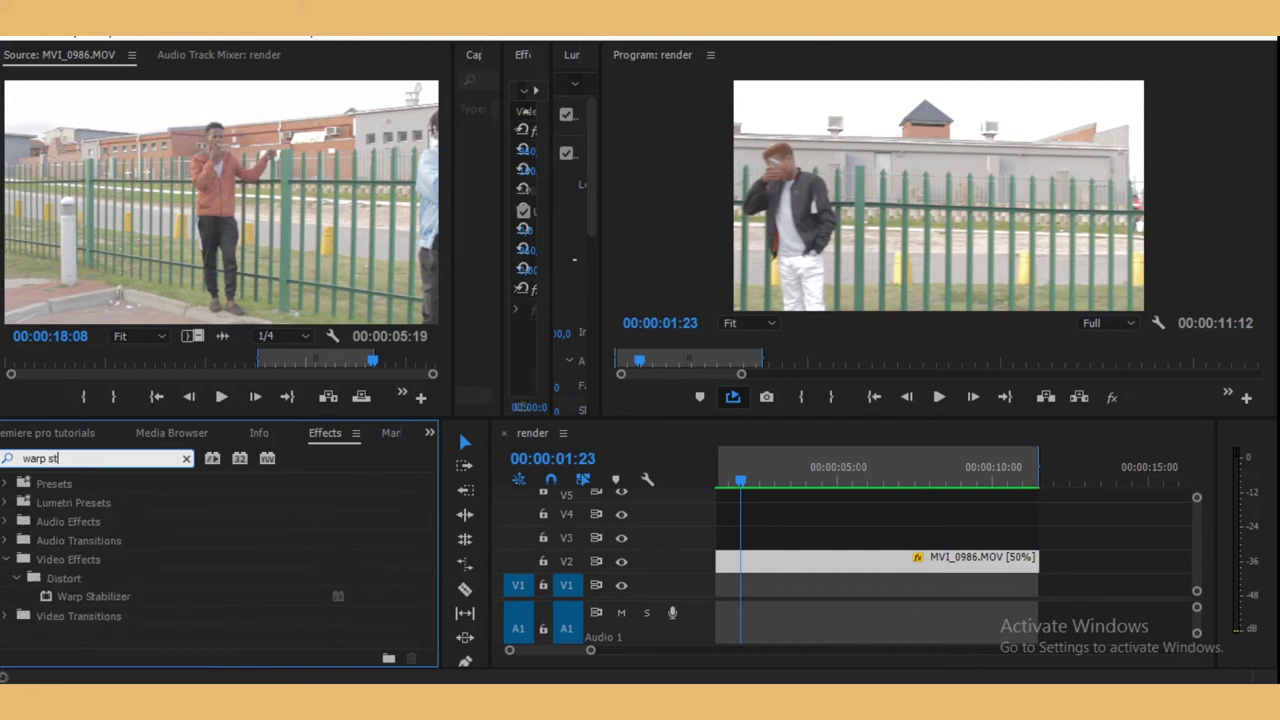
left_click(56, 598)
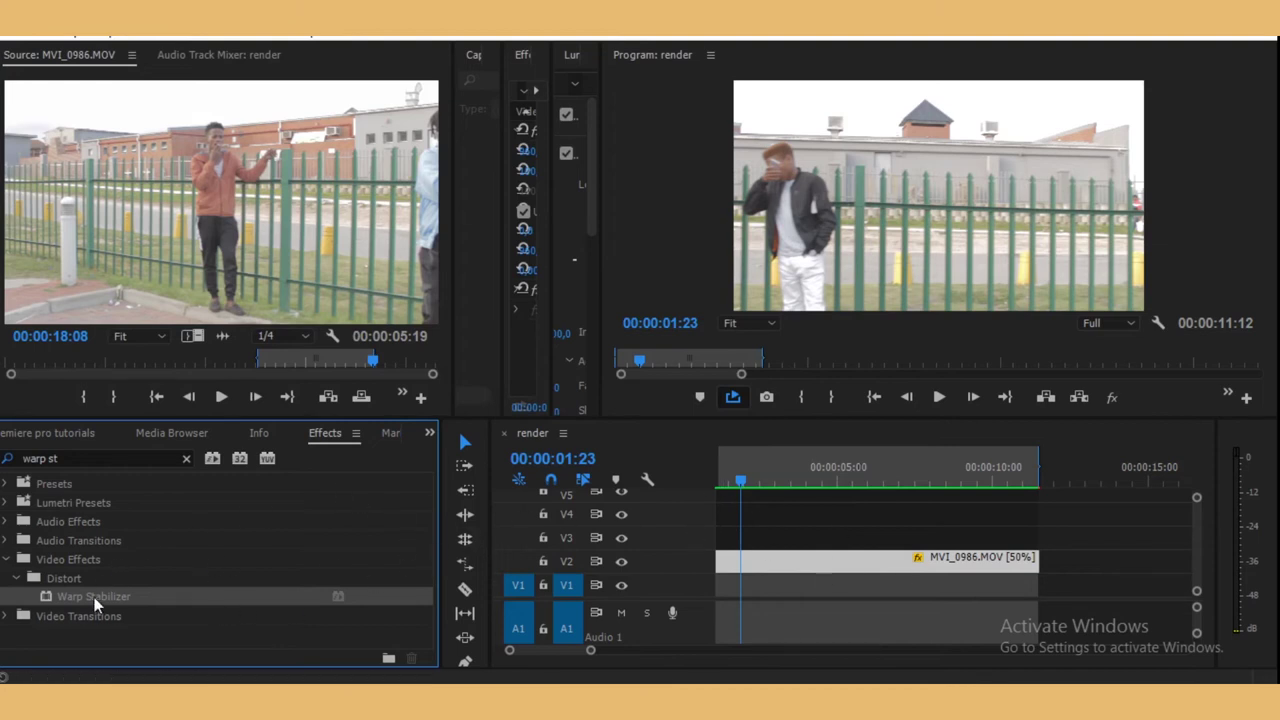
left_click(835, 567)
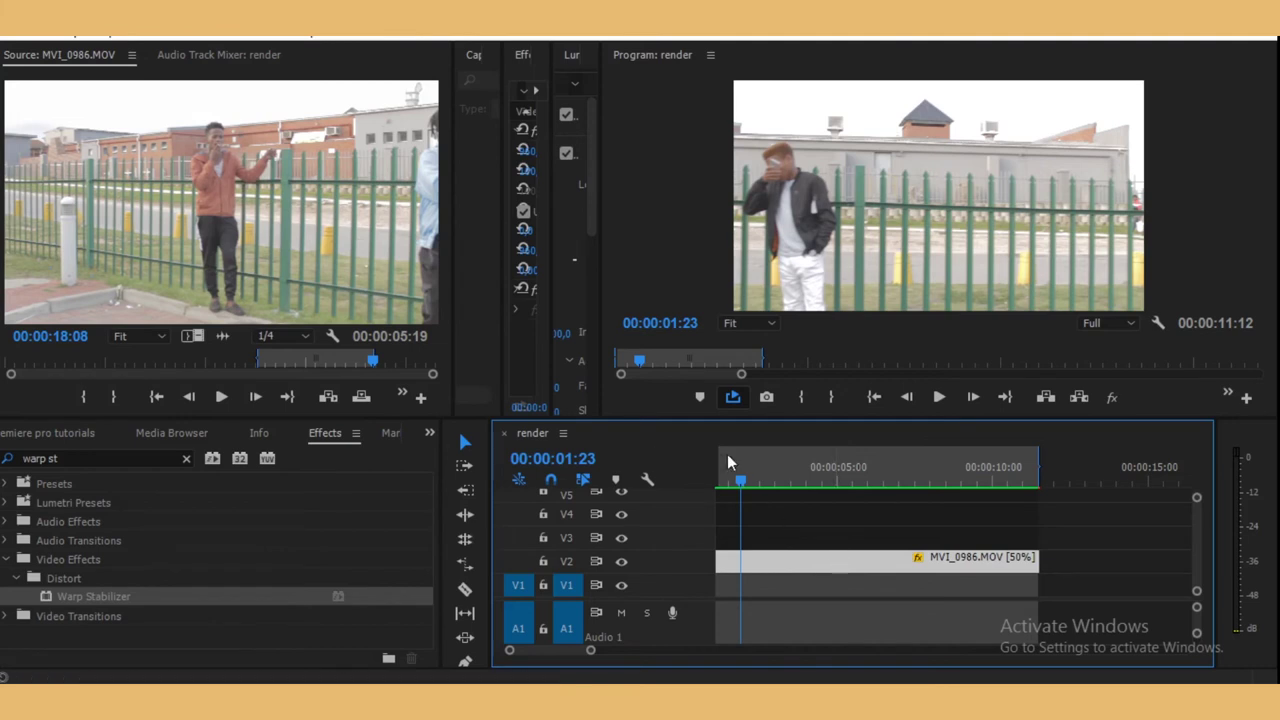
left_click_drag(52, 603, 790, 567)
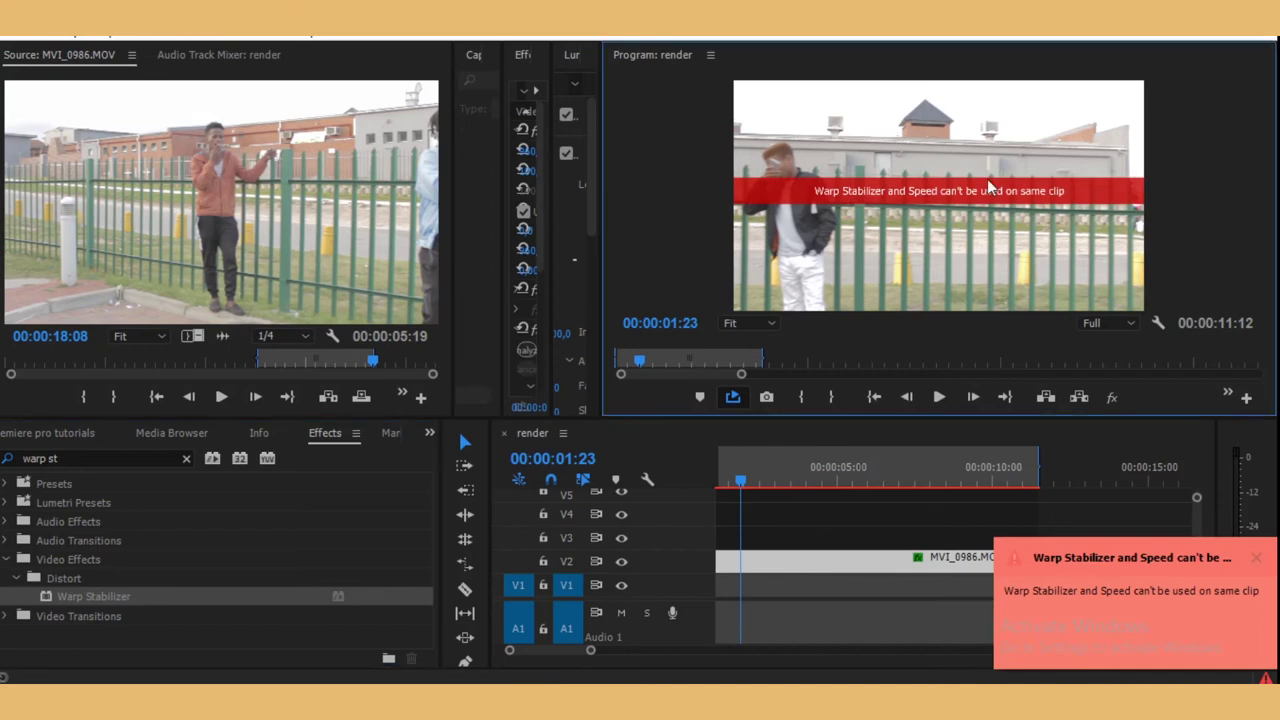
key("grave")
key("grave")
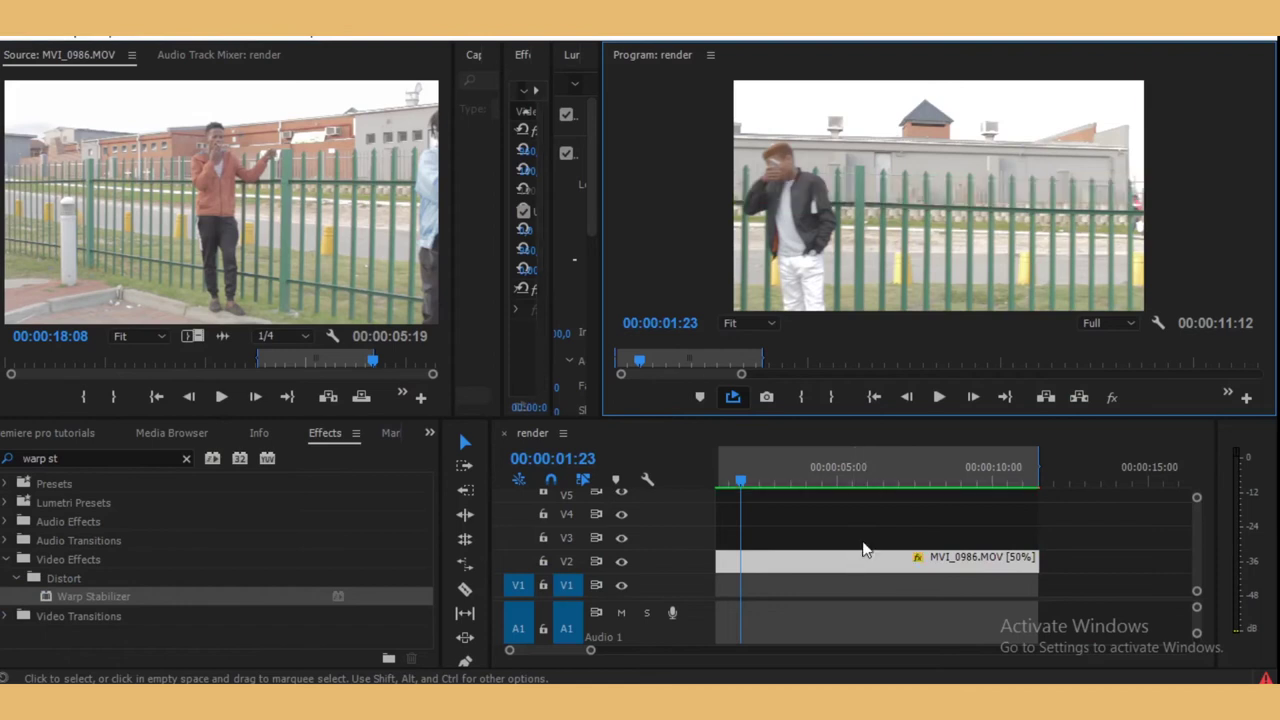
Nest the 50% MVI_0986.MOV clip on V2 as Nested Sequence 13 and clear the speed conflict warning.
left_click(852, 566)
left_click(855, 563)
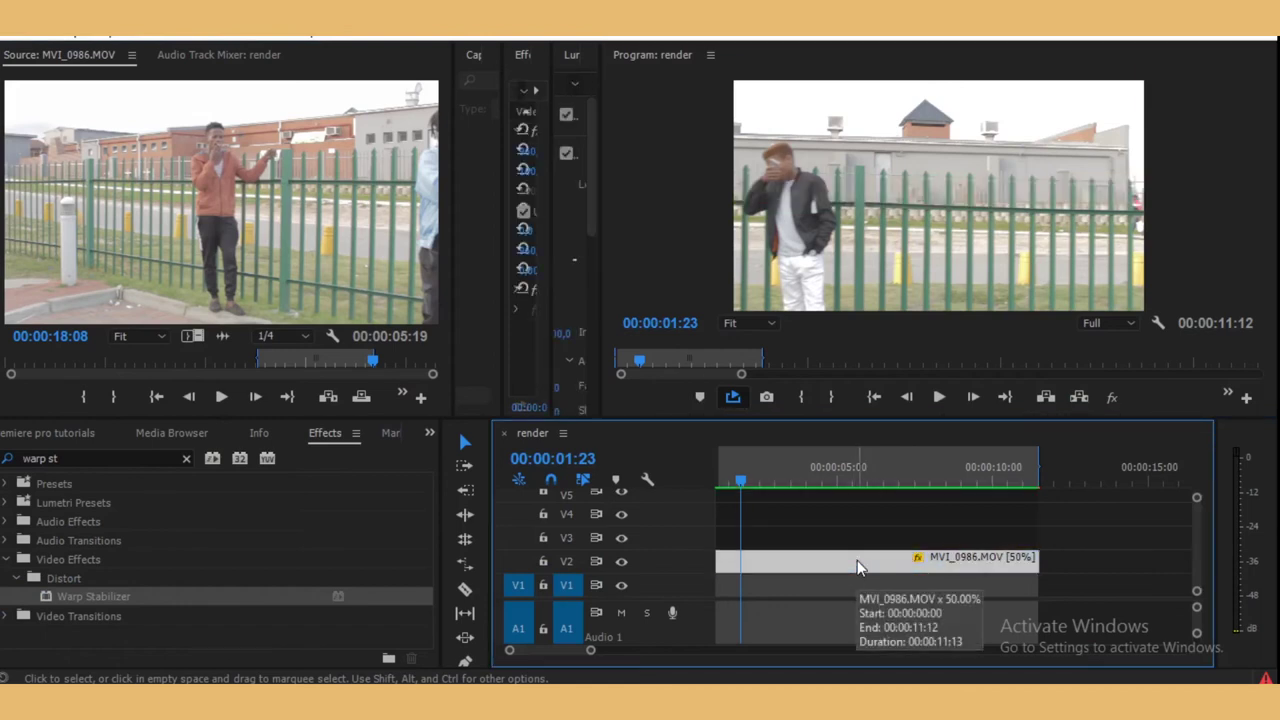
right_click(857, 560)
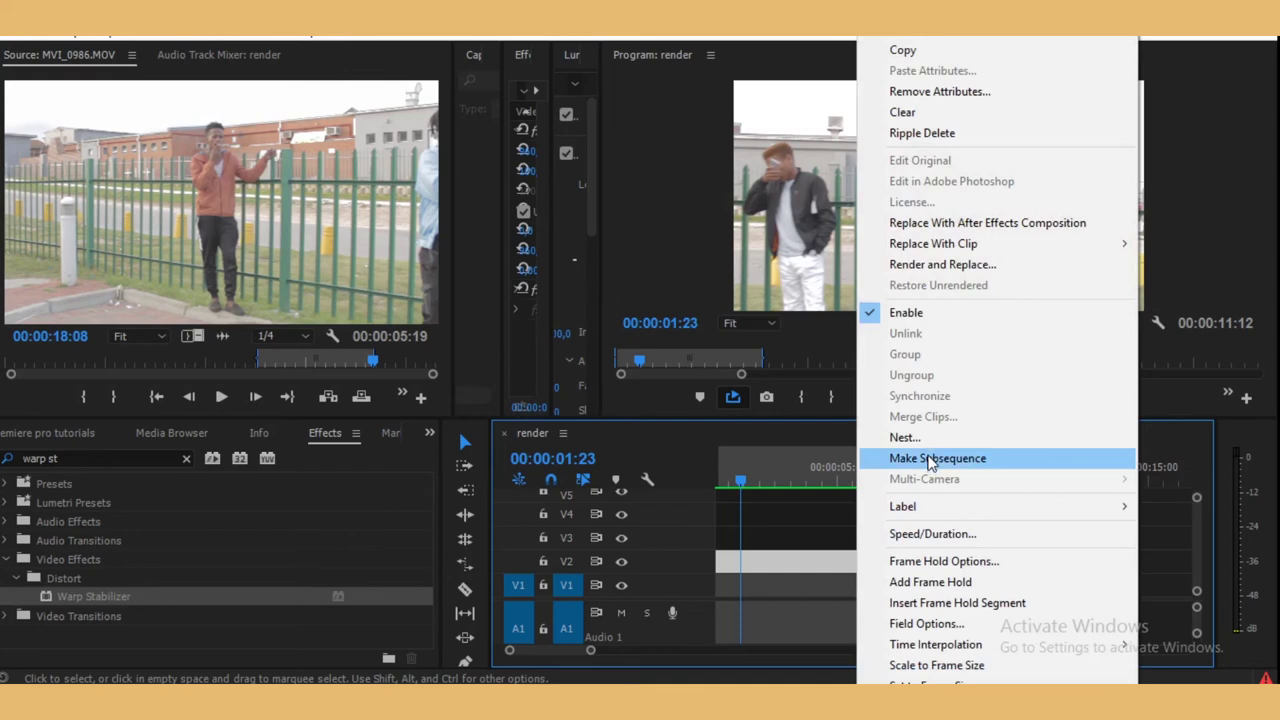
left_click(905, 438)
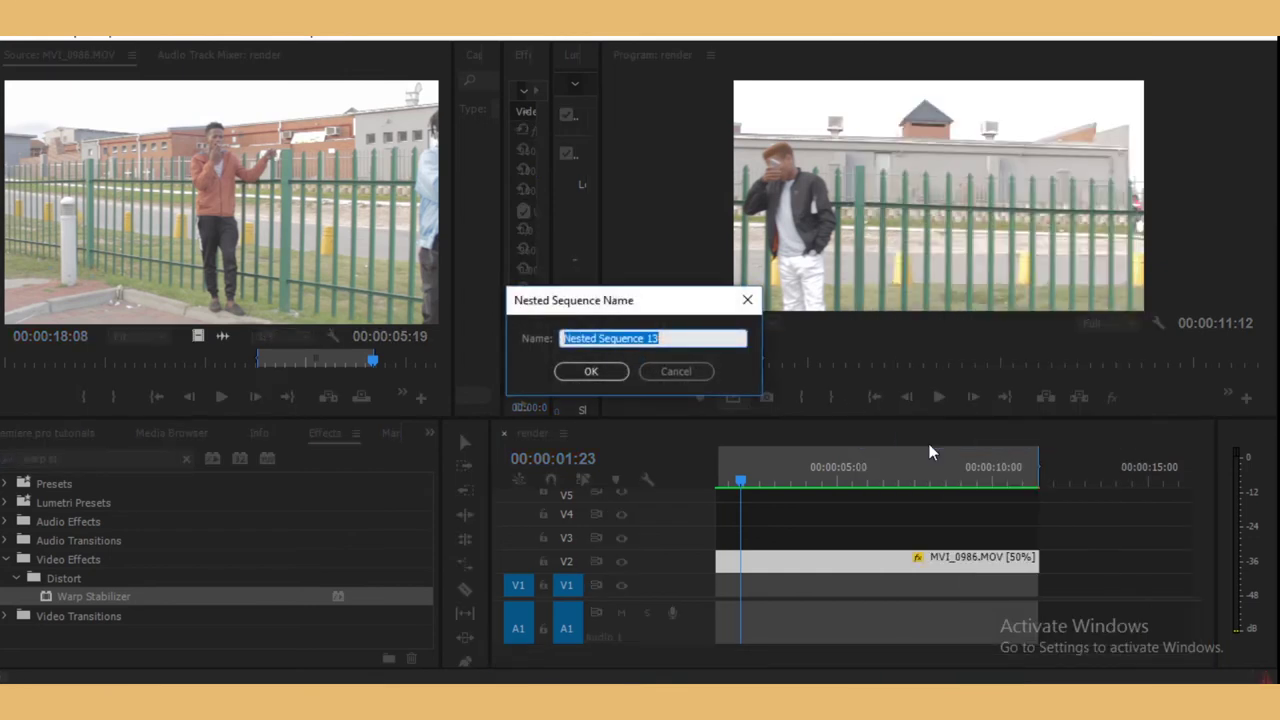
left_click(591, 372)
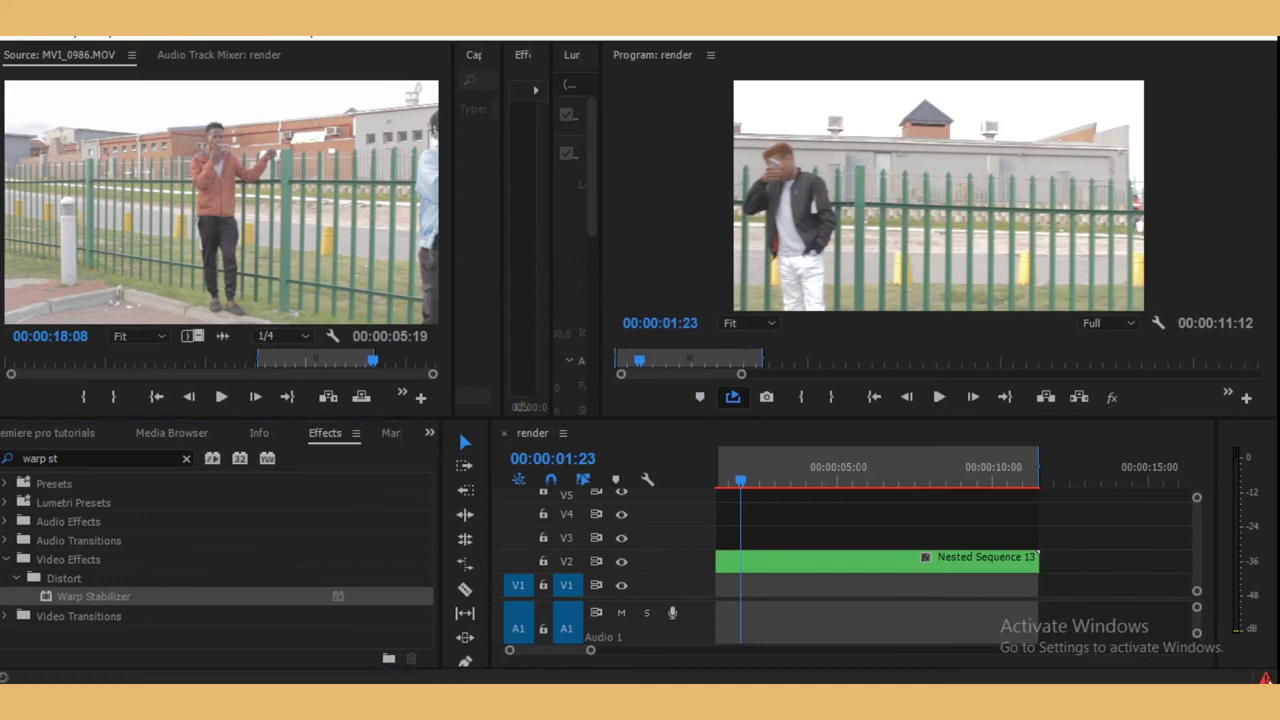
left_click(662, 197)
left_click(673, 112)
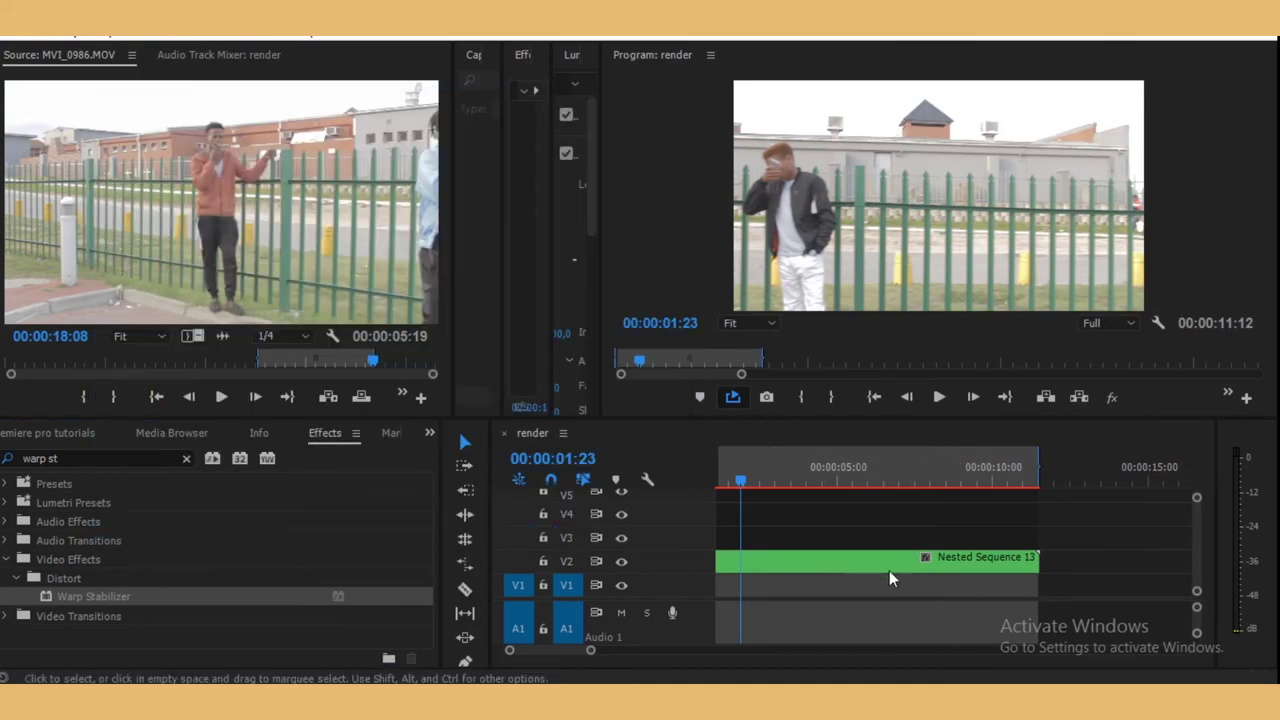
Drag Warp Stabilizer from the Effects panel onto Nested Sequence 13 on V2.
left_click_drag(54, 598, 817, 569)
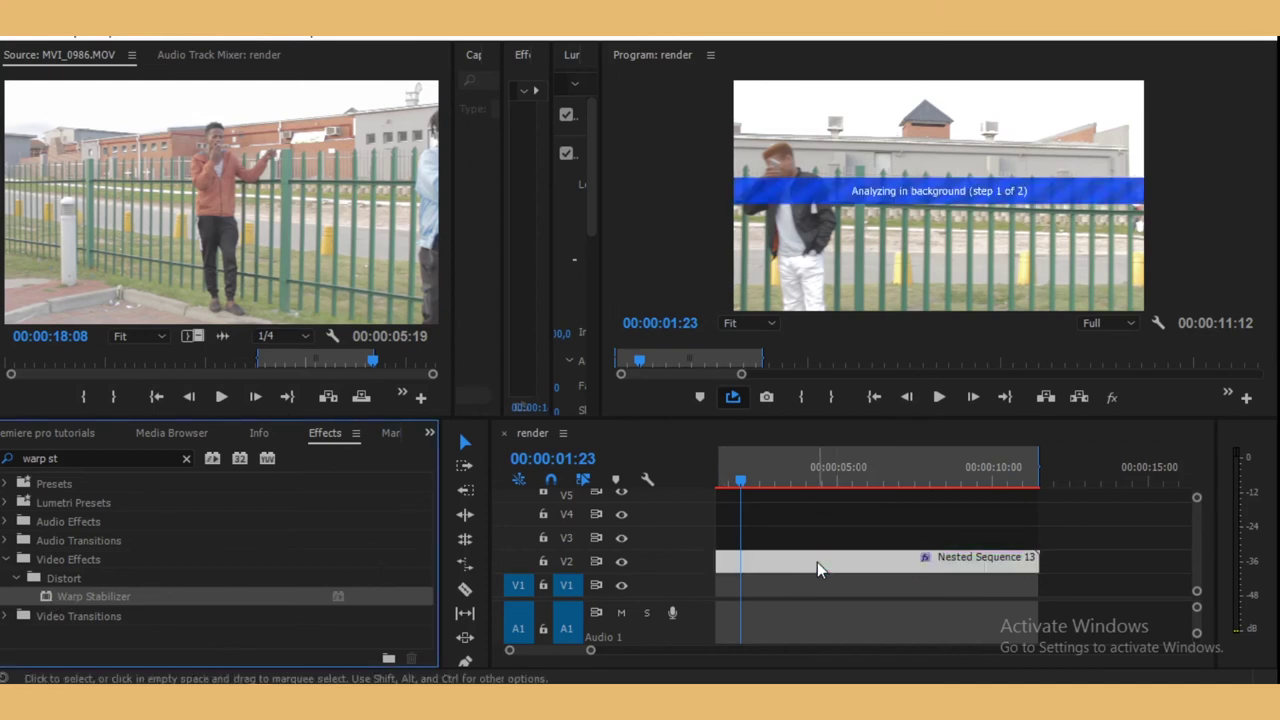